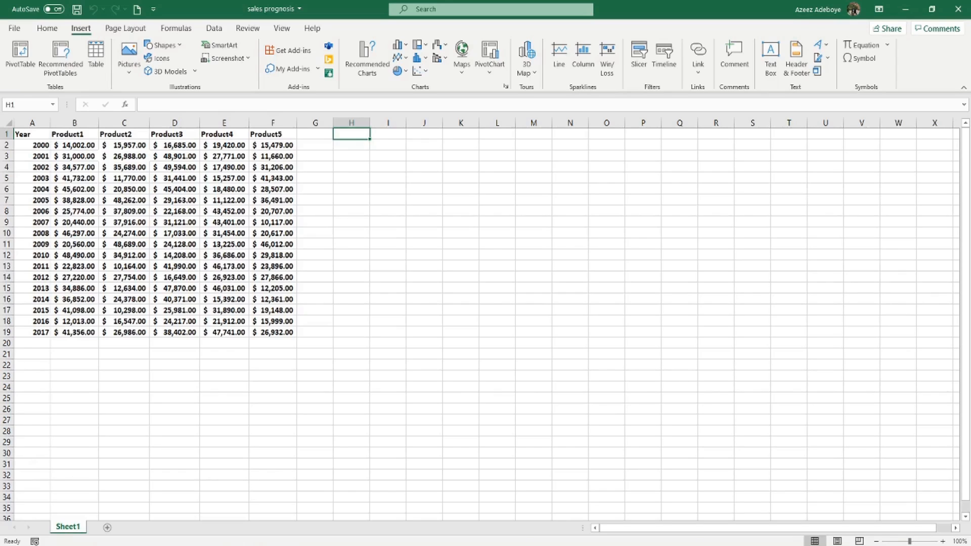
left_click(32, 333)
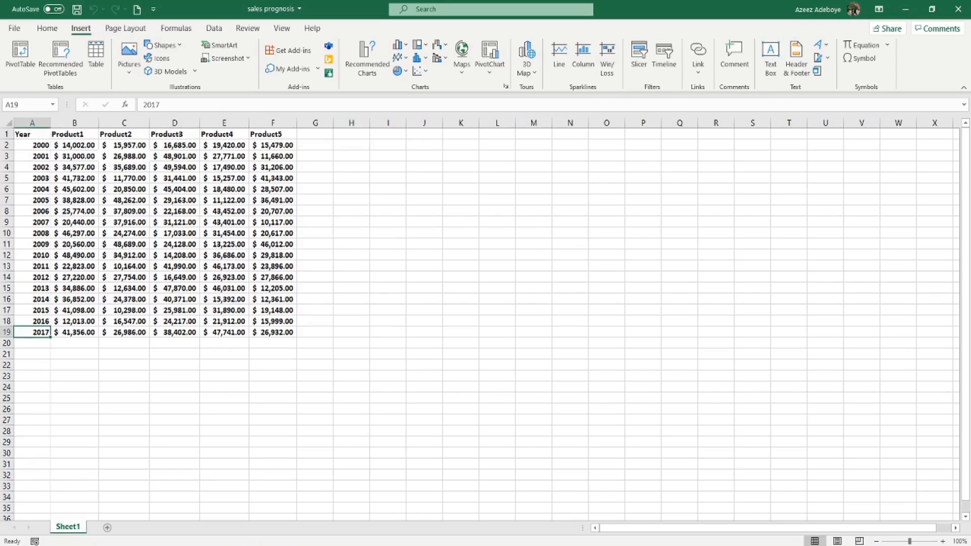
left_click_drag(32, 145, 32, 333)
left_click_drag(70, 134, 273, 134)
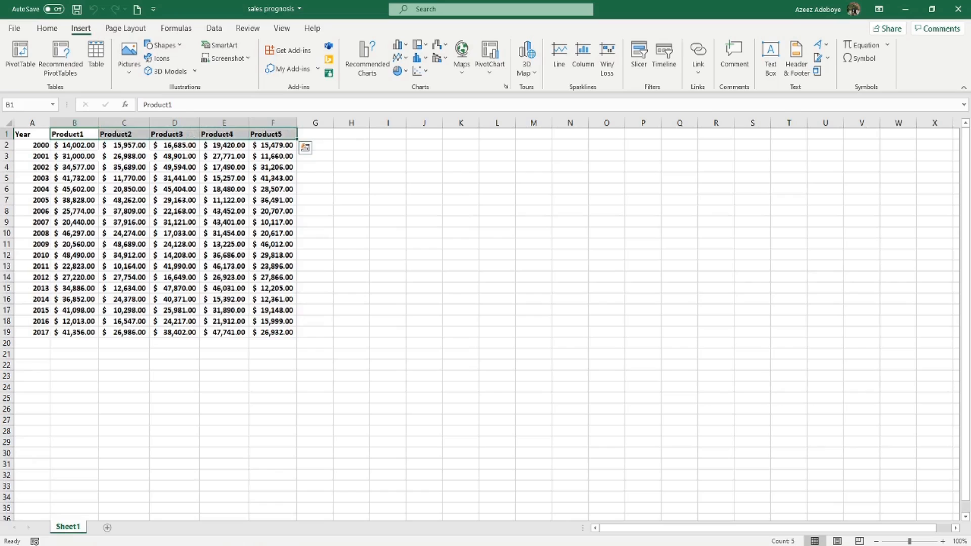
Convert the sales data in A1:F19 into a table with headers, and undo the conversion.
left_click(224, 189)
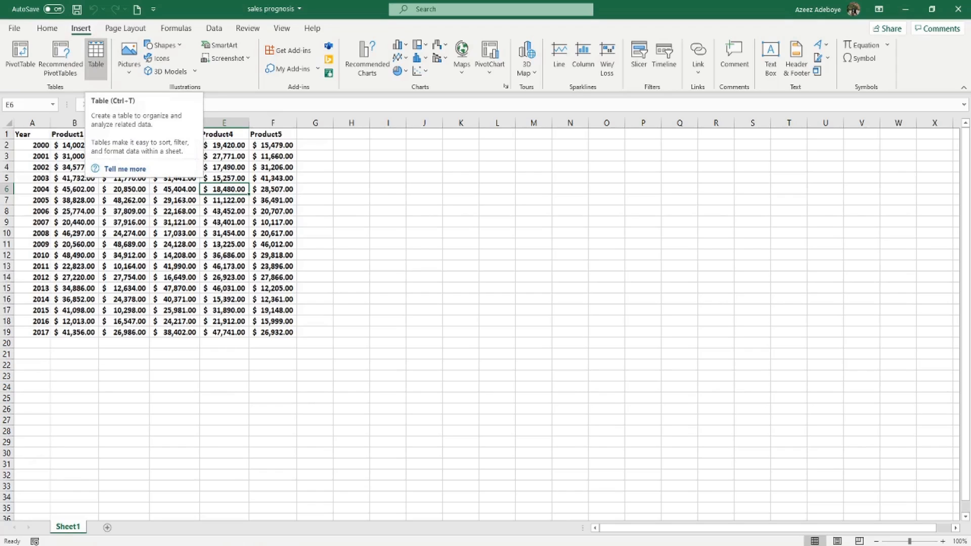
key("ctrl+t")
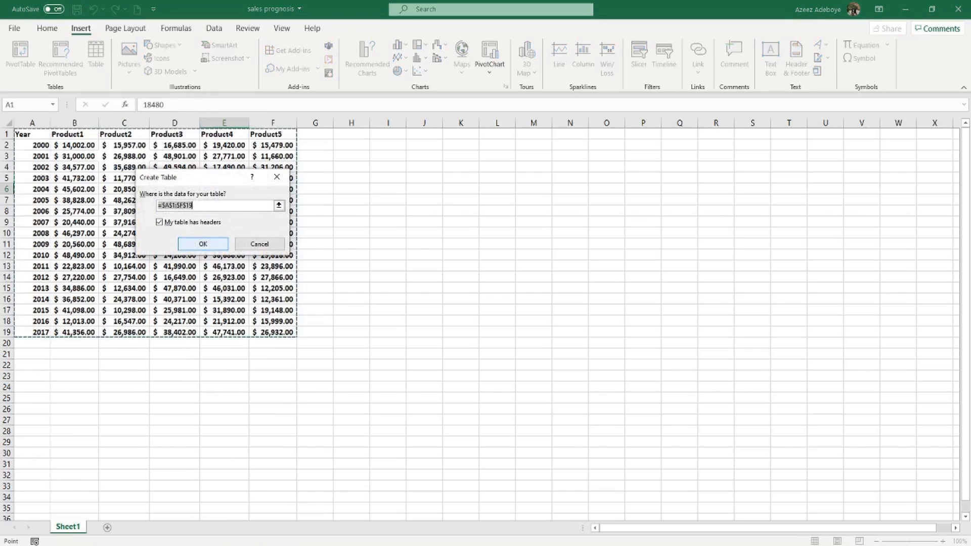
key("Return")
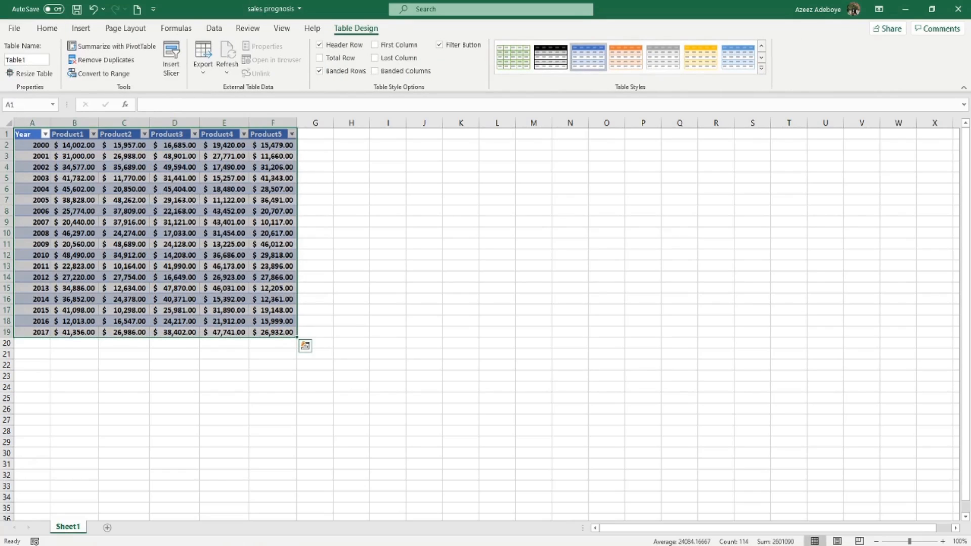
key("ctrl+z")
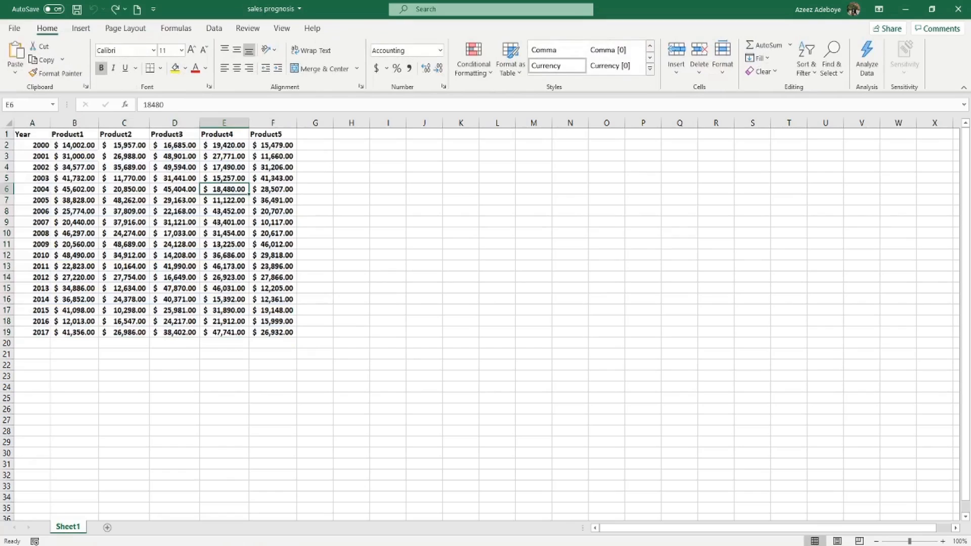
Convert the sales data in A1:F19 into a table with headers.
left_click(32, 145)
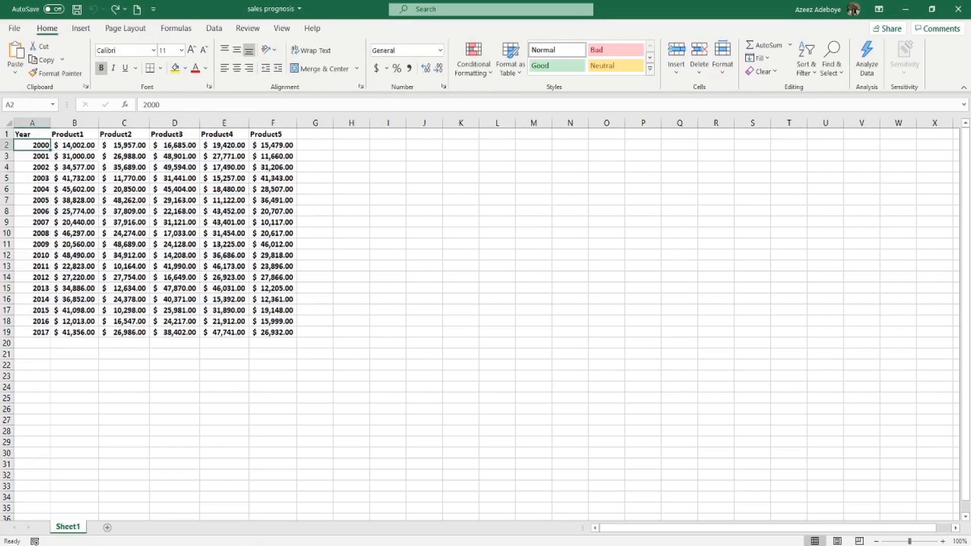
key("ctrl+t")
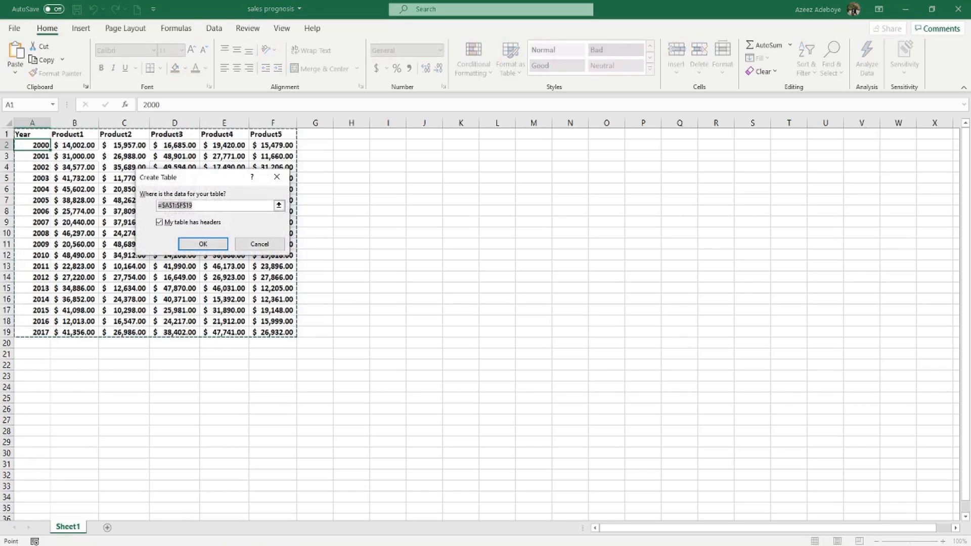
left_click(202, 245)
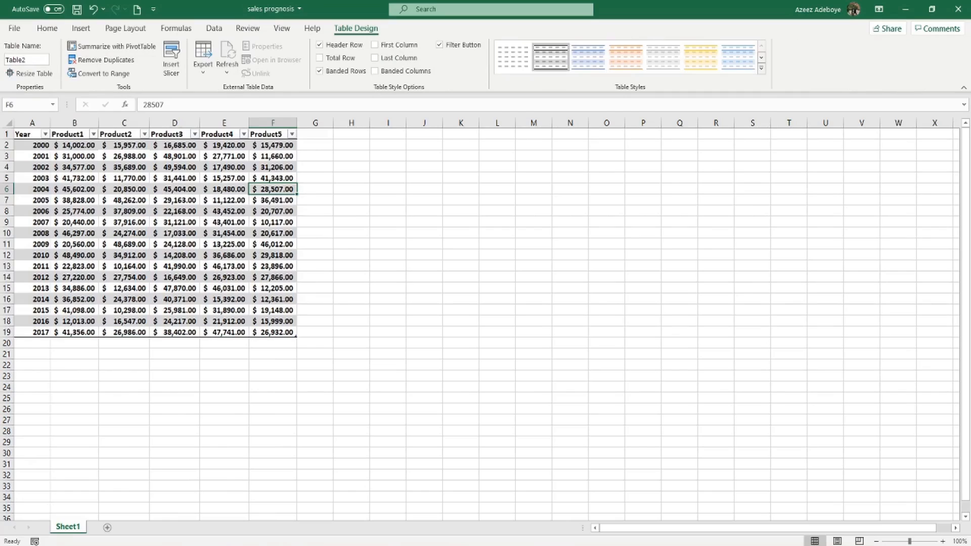
Insert slicers for Year, Product1, Product2, Product3, Product4 and Product5 from the sales table.
left_click(32, 145)
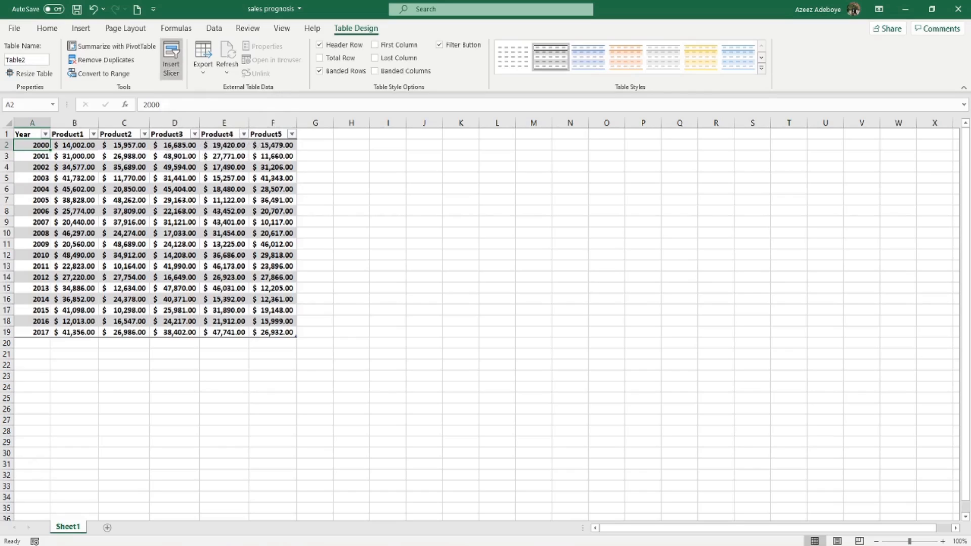
left_click(171, 59)
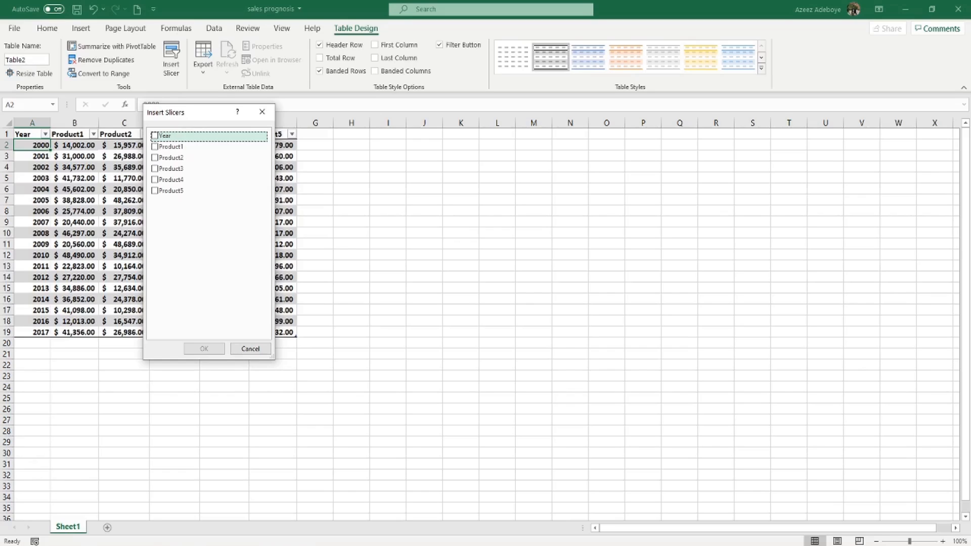
left_click(162, 136)
left_click(161, 147)
left_click(162, 157)
left_click(162, 168)
left_click(162, 180)
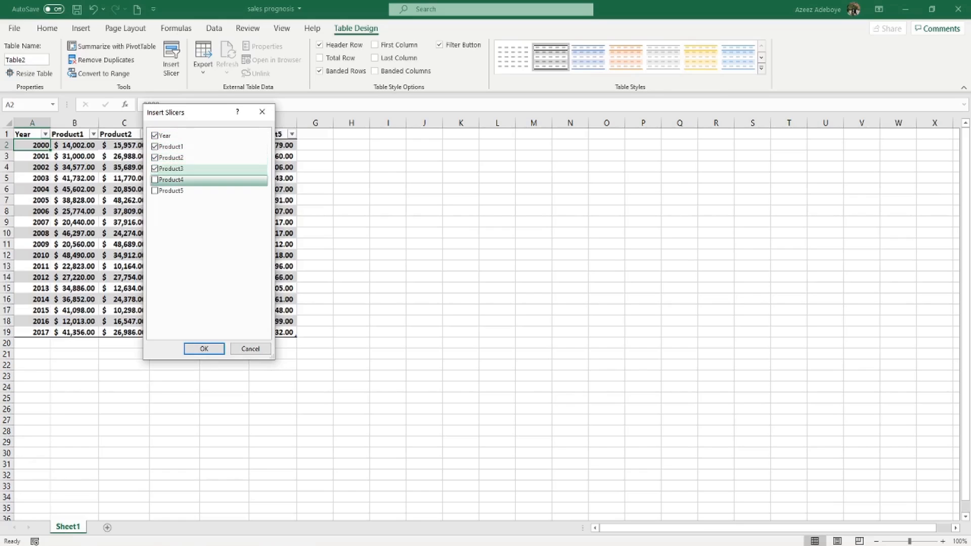
left_click(162, 191)
left_click(203, 349)
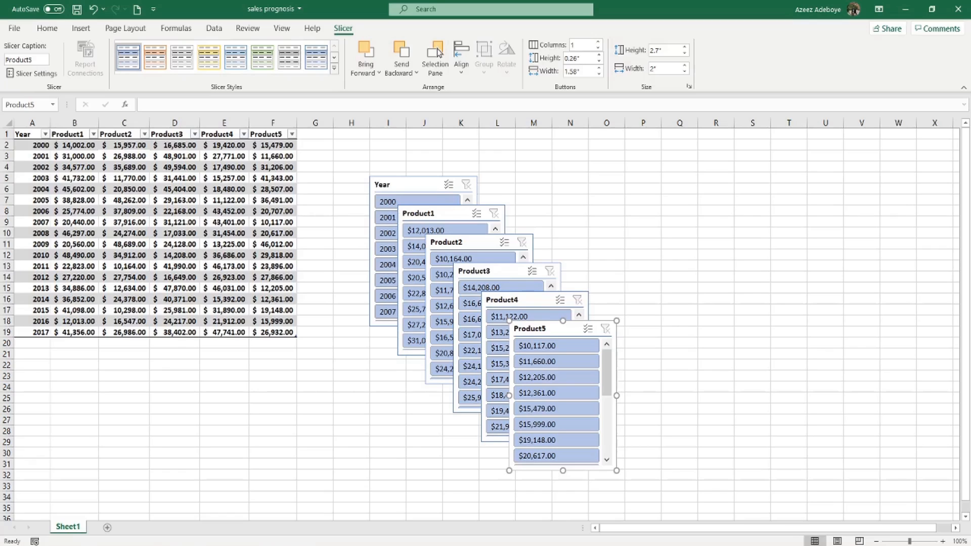
Filter the table to the year 2000 with the Year slicer, and undo the filter.
left_click(417, 201)
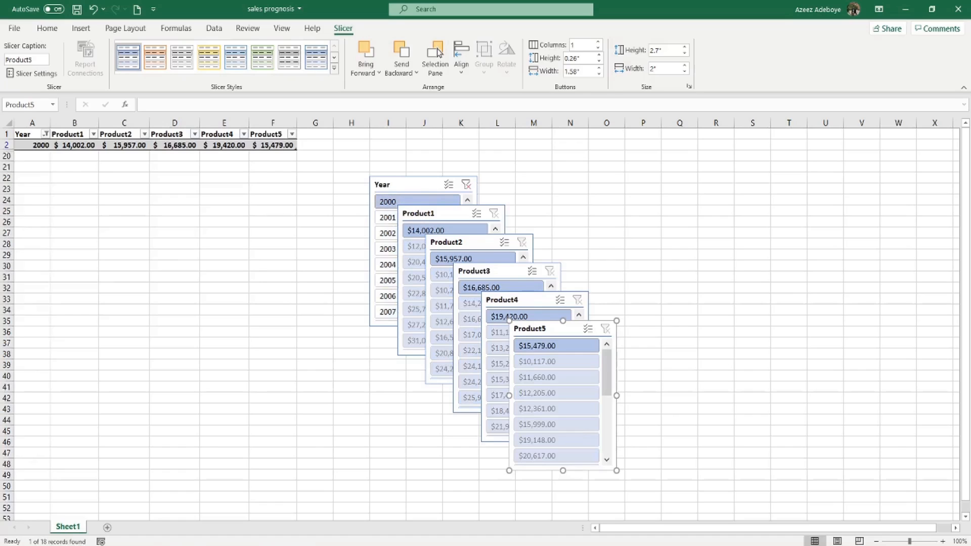
key("ctrl+z")
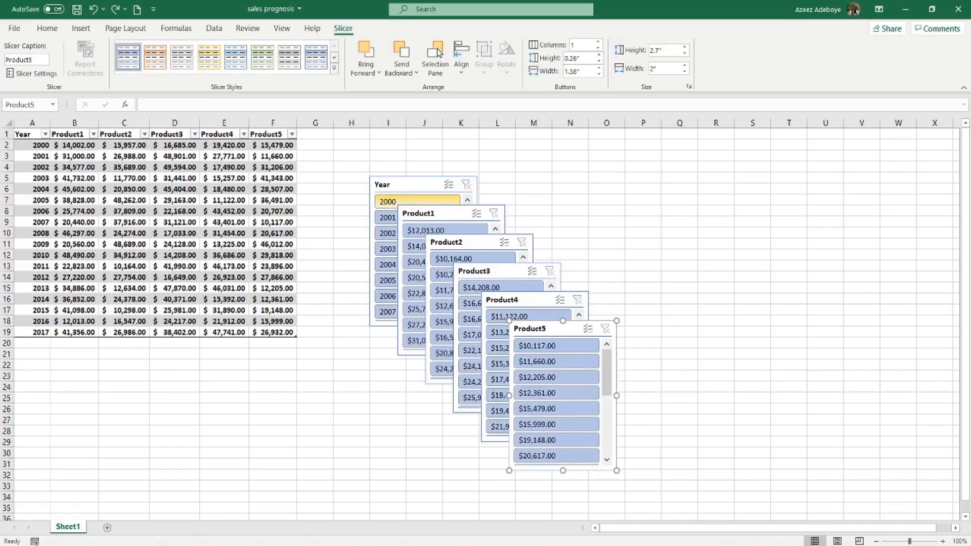
Arrange the six slicers side by side in one row beside the table, leaving them ungrouped.
key("ctrl+y")
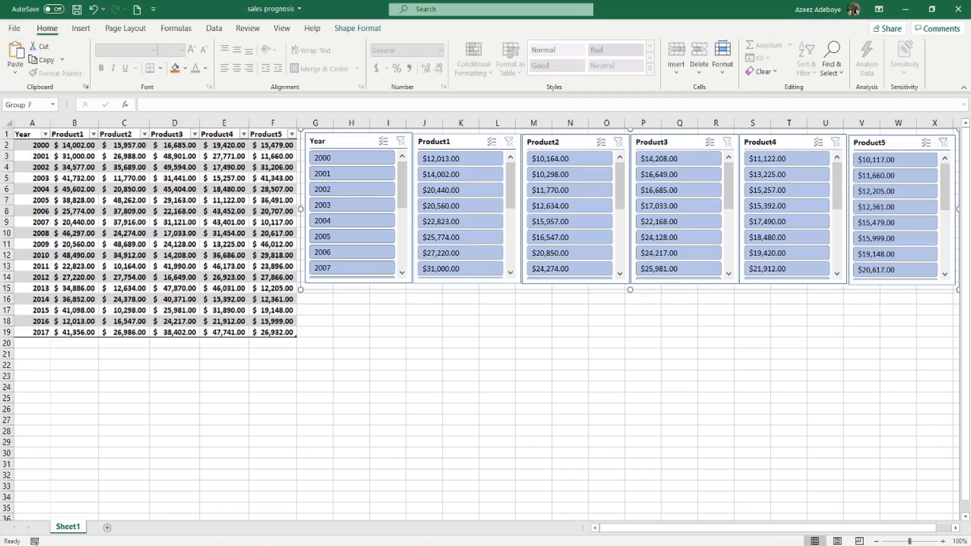
key("ctrl+z")
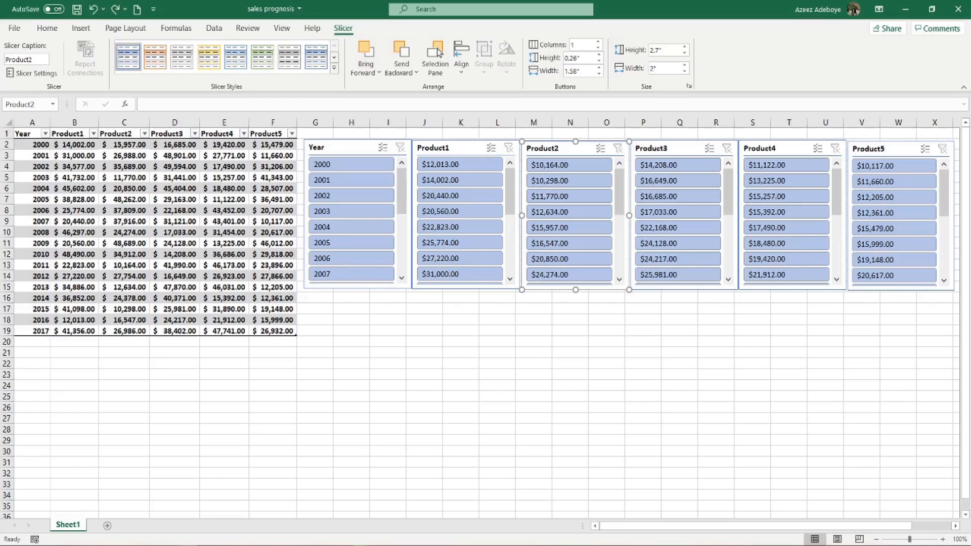
Change the Product1 slicer's caption to "Basmatti rice".
key("Tab")
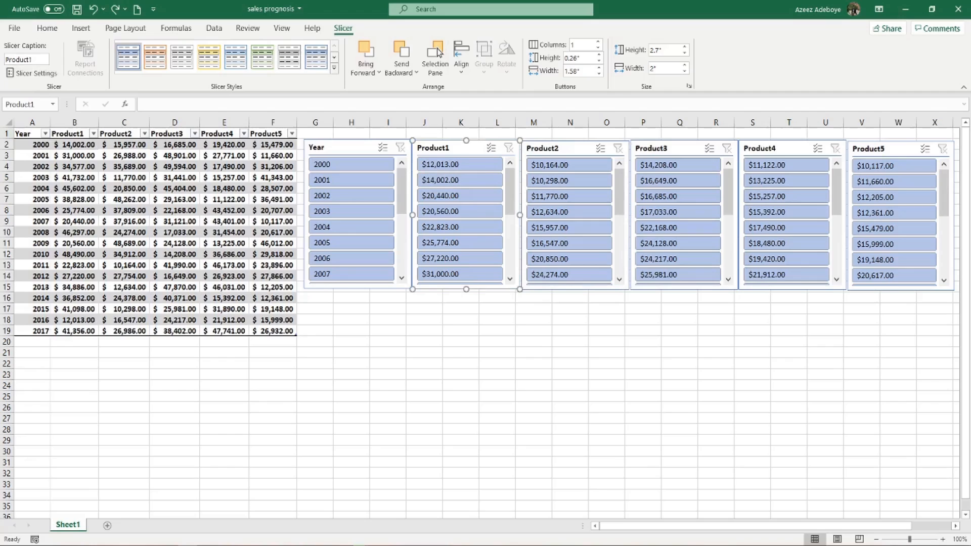
left_click(27, 59)
type("Basmatti rice")
key("Return")
Change the Product2 slicer's caption to "Ponni rice".
left_click(561, 148)
left_click(37, 59)
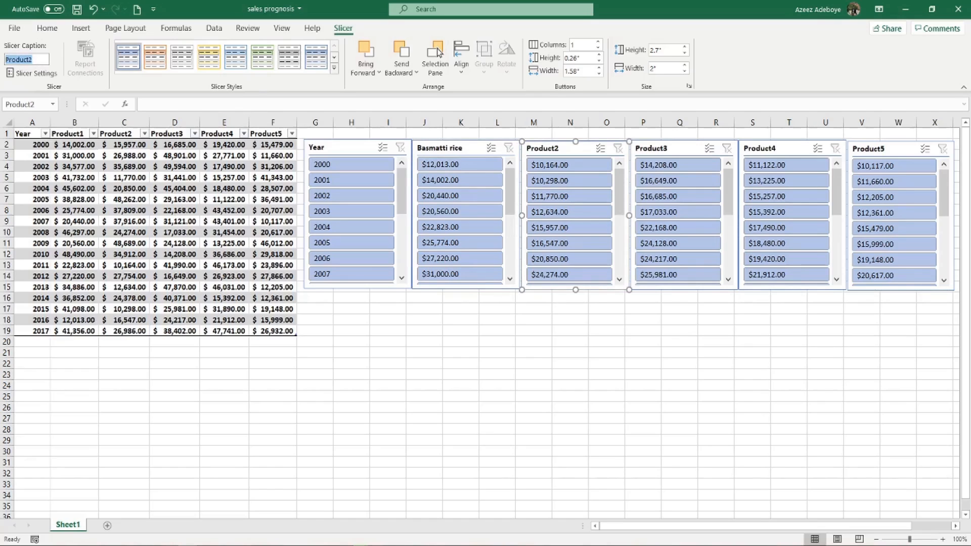
type("P")
type("ni rice")
key("Return")
Change the Product3 slicer's caption to "Thai rice".
key("Tab")
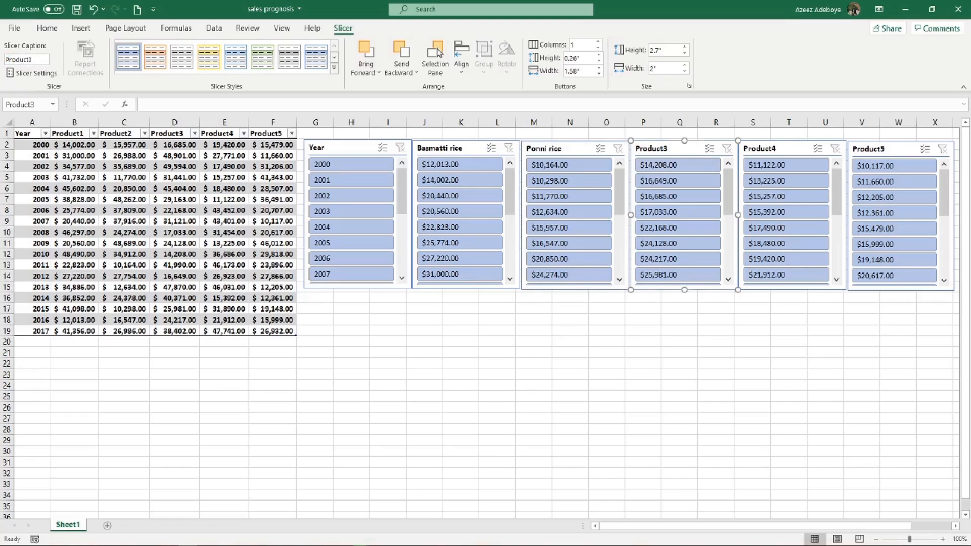
left_click(26, 60)
type("Thai rice")
key("Return")
Change the Product4 slicer's caption to "Brown rice".
key("Tab")
left_click(27, 60)
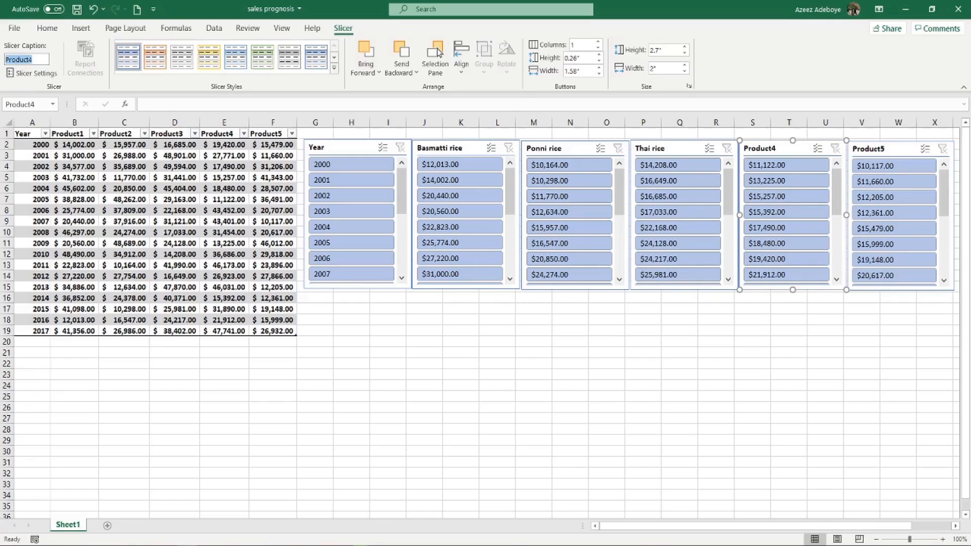
type("Brown rice")
key("Return")
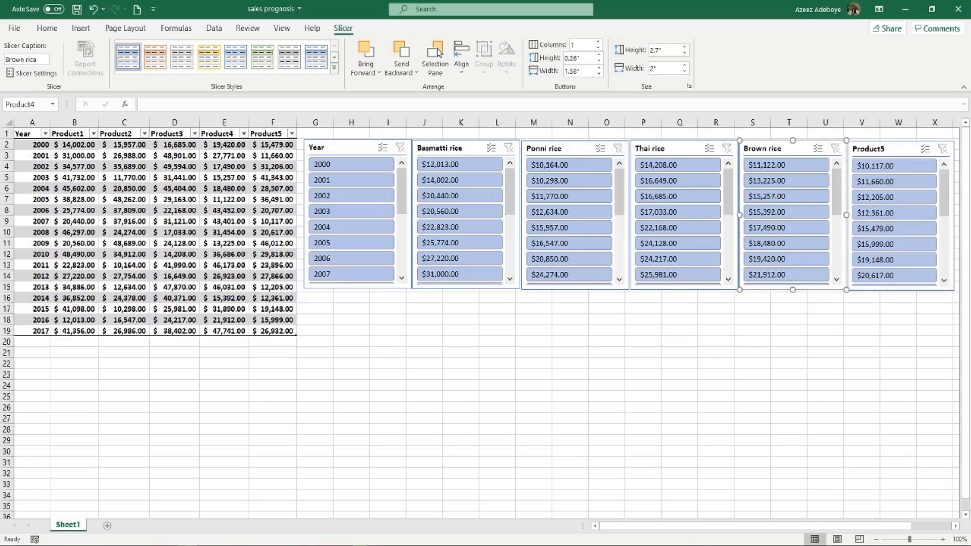
Change the Product5 slicer's caption to "White rice".
key("Tab")
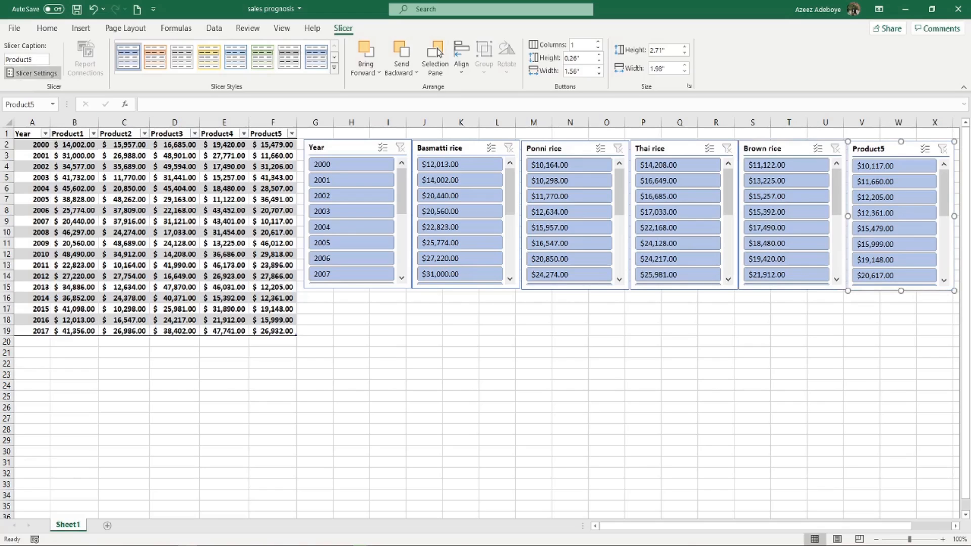
left_click(27, 60)
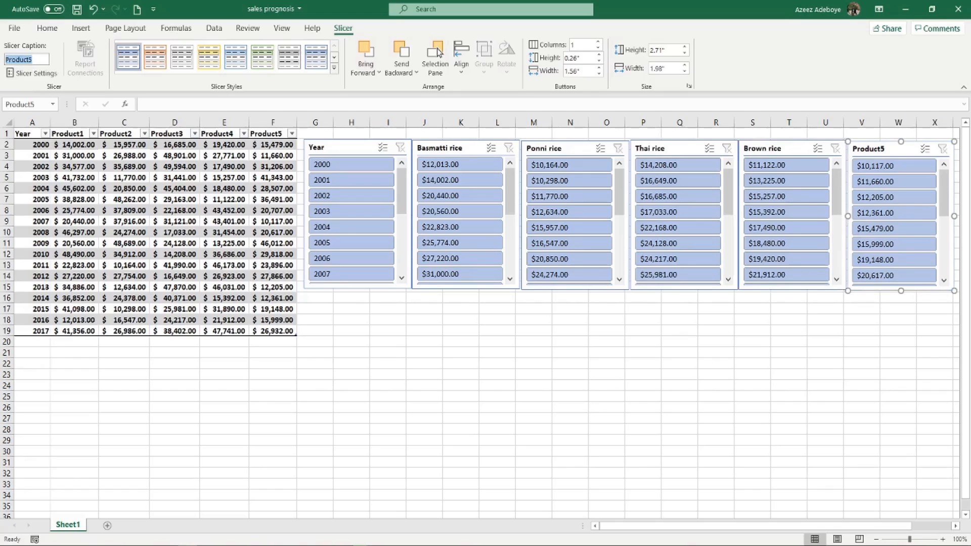
type("White rice")
key("Return")
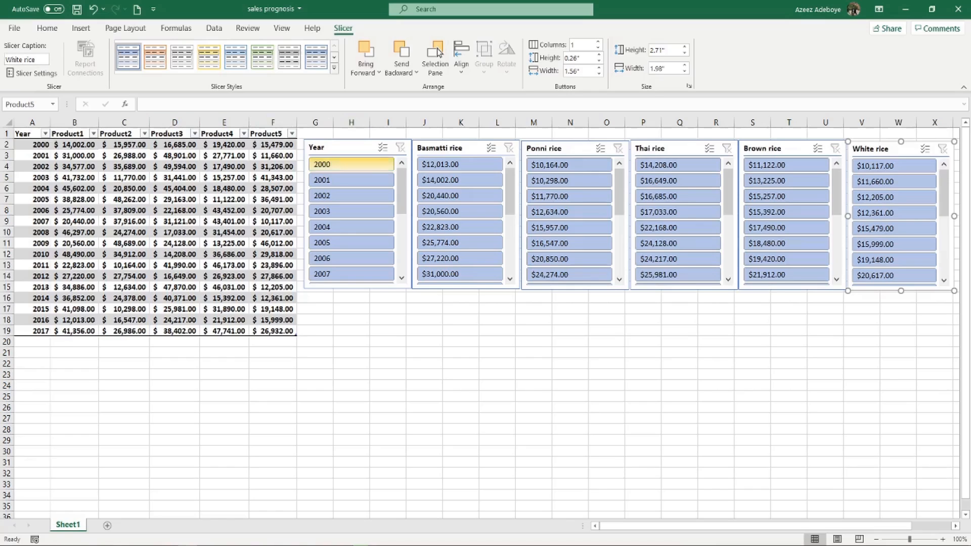
Apply the light green slicer style to the Year slicer and the light yellow style to the Basmatti rice slicer.
key("Tab")
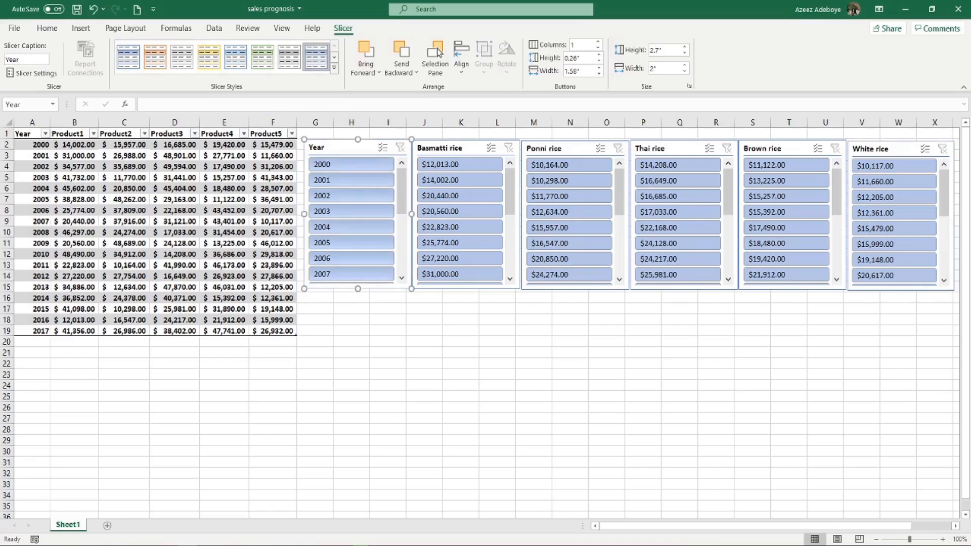
left_click(262, 56)
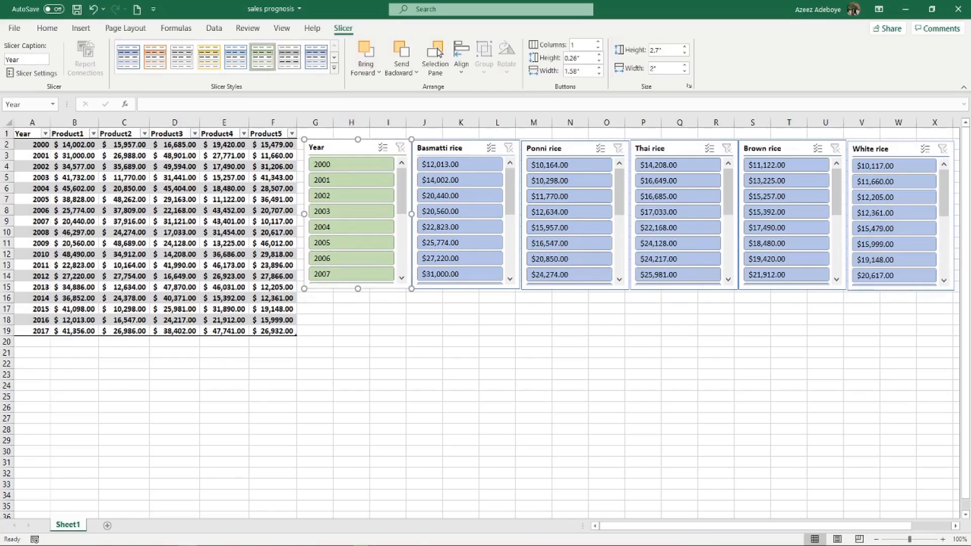
key("Tab")
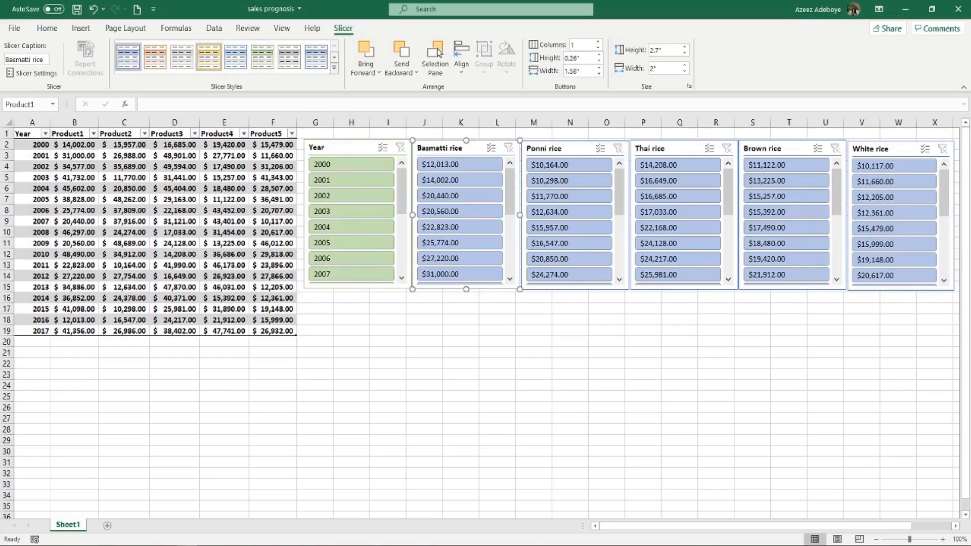
left_click(208, 56)
Apply the light orange slicer style to the Ponni rice slicer and the light grey style to the Thai rice slicer.
key("Tab")
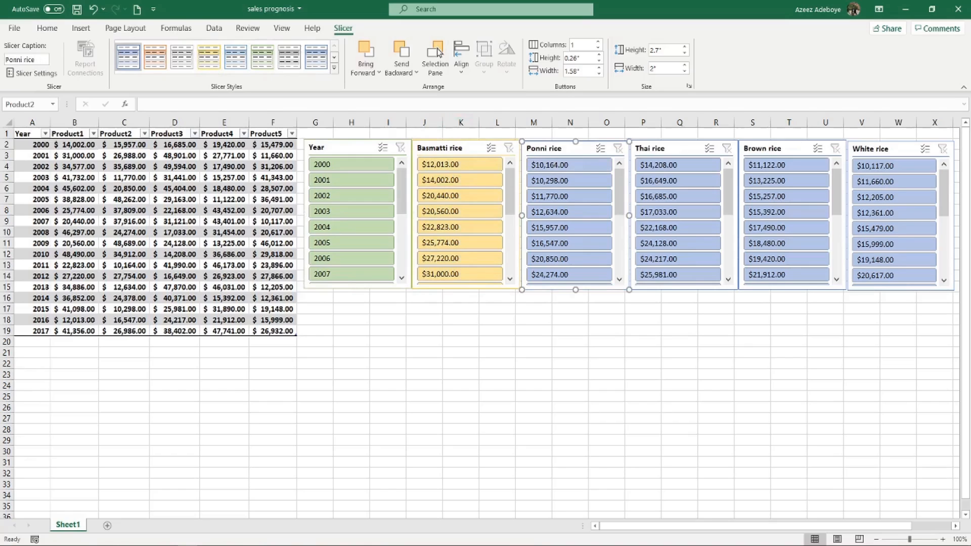
left_click(155, 57)
left_click(671, 148)
left_click(182, 57)
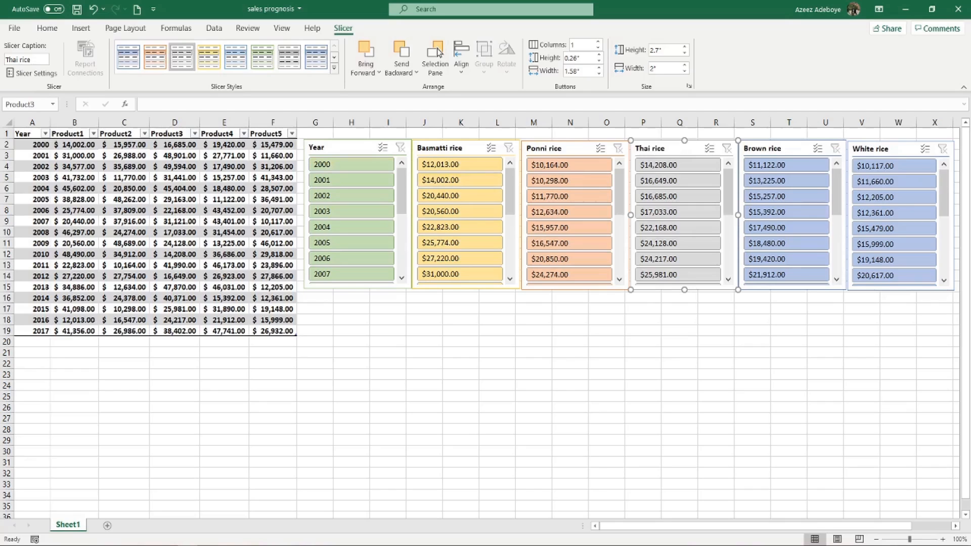
Move the Thai rice slicer (Product3) to the very back of the sheet's object stacking order.
left_click(436, 56)
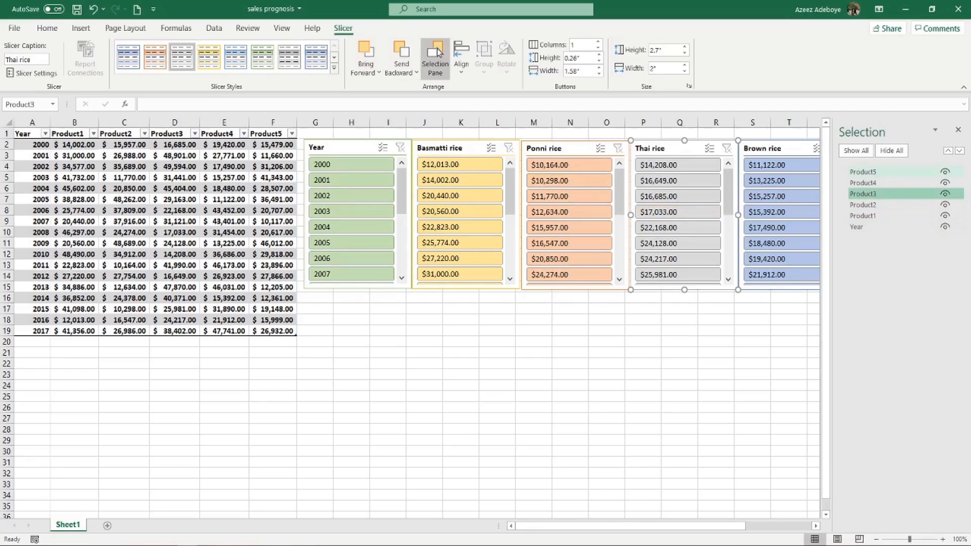
left_click(948, 151)
left_click(949, 151)
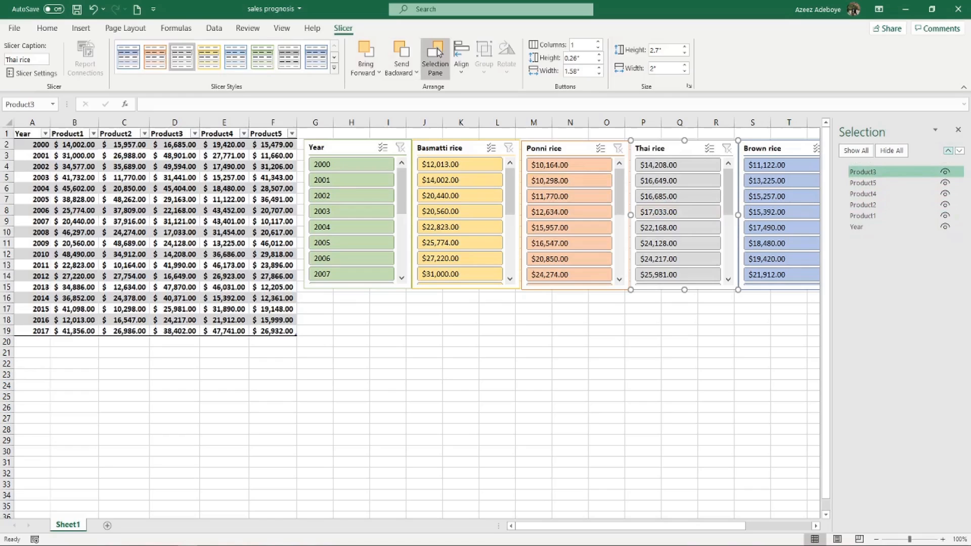
left_click(959, 150)
left_click(959, 151)
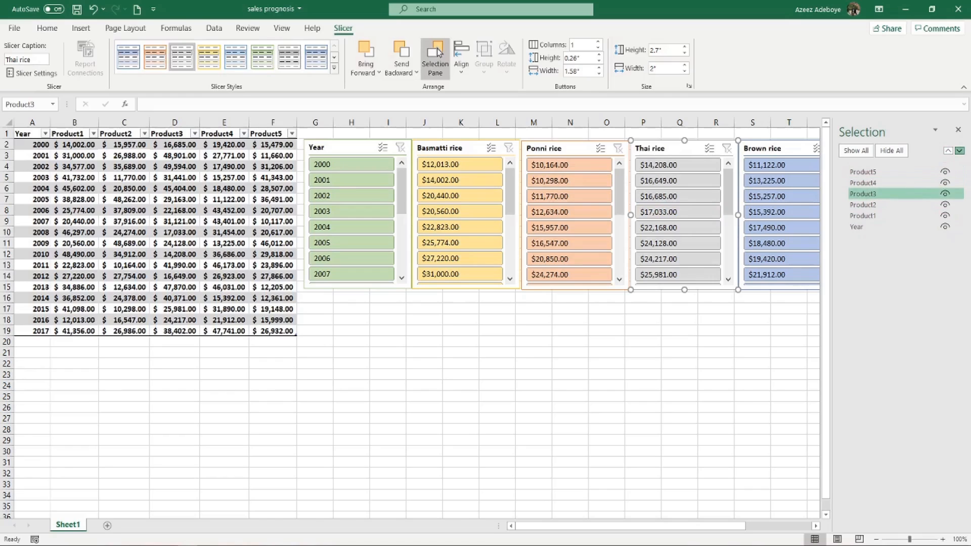
left_click(960, 150)
left_click(960, 151)
left_click(959, 151)
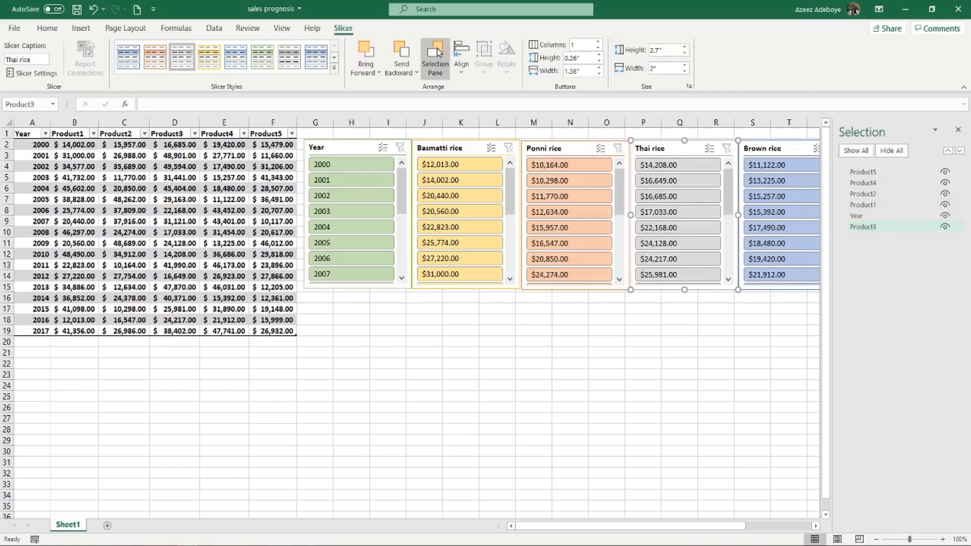
Hide the Thai rice (Product3) and White rice (Product5) slicers on the sheet.
left_click(945, 227)
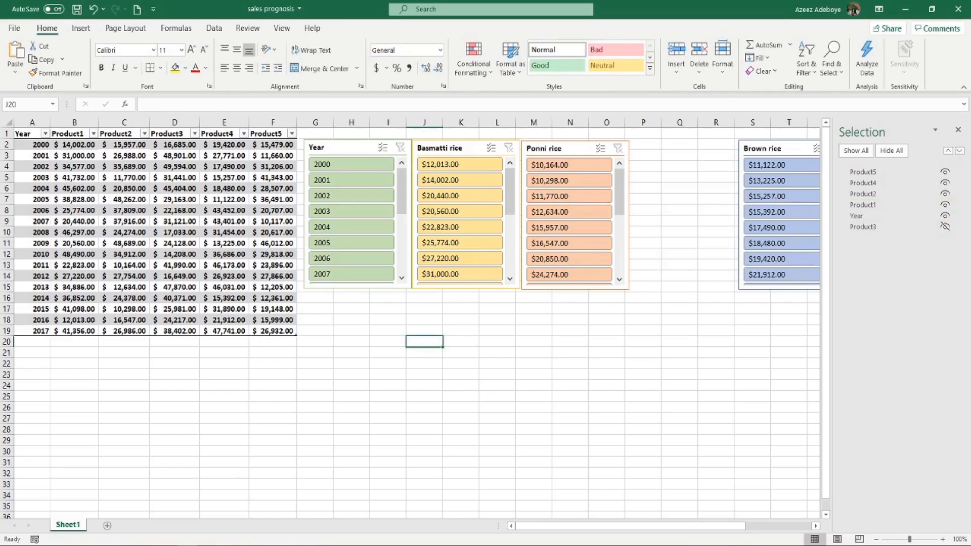
left_click(944, 172)
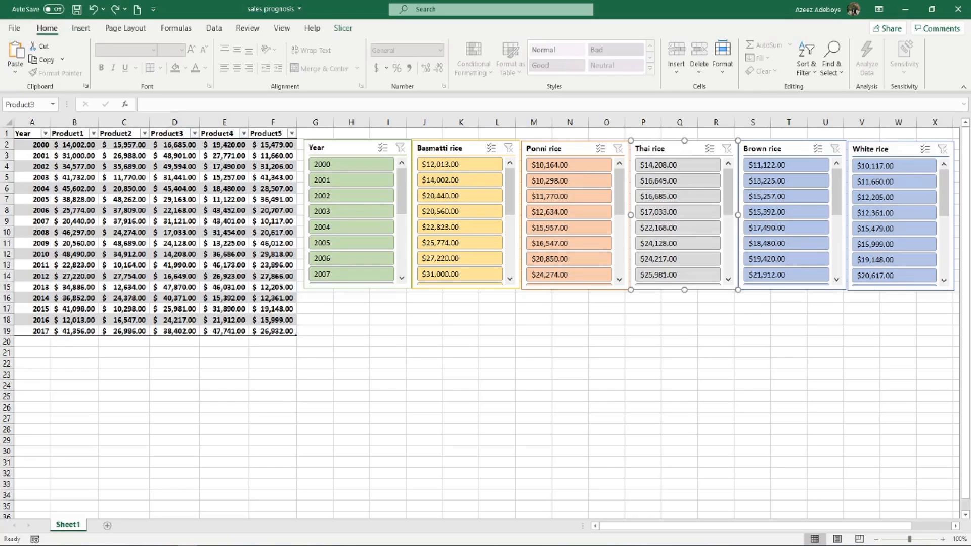
Remove the Ponni rice slicer from the sheet.
left_click(565, 149)
right_click(564, 149)
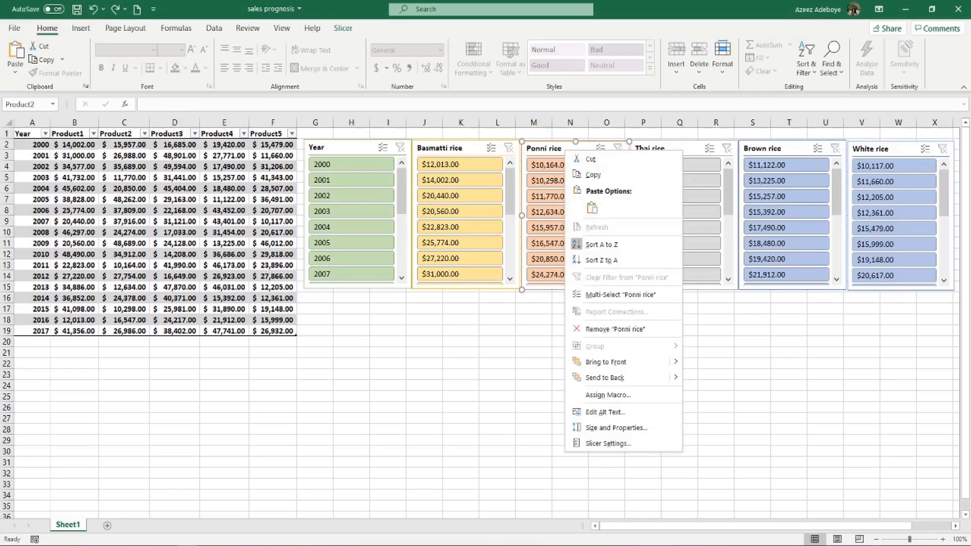
left_click(615, 329)
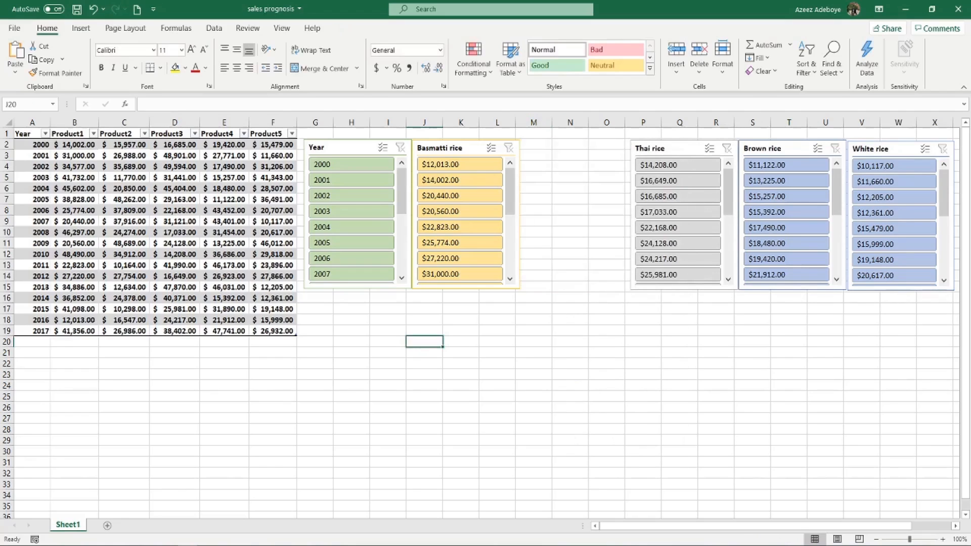